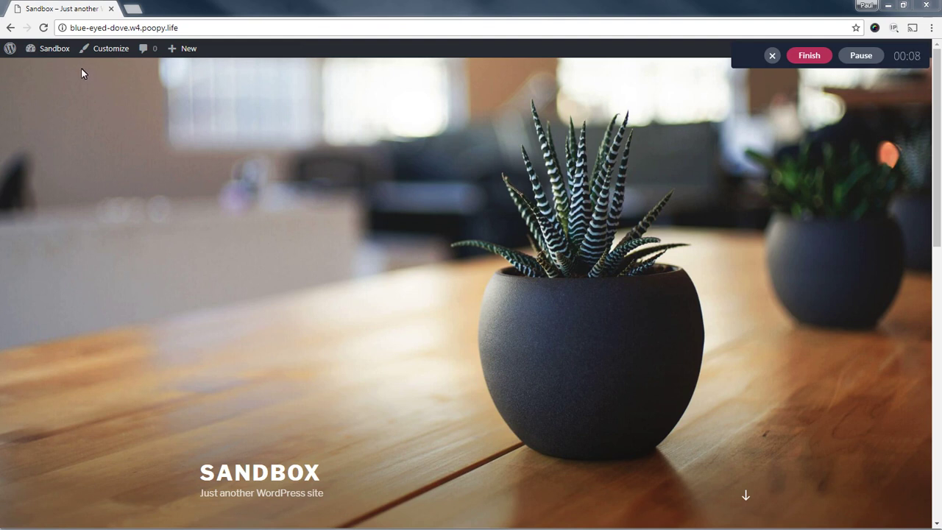
Open the Pretty Links options from the site's dashboard and display the Replacements settings.
{"action": "mouse_move", "coordinate": [56, 57]}
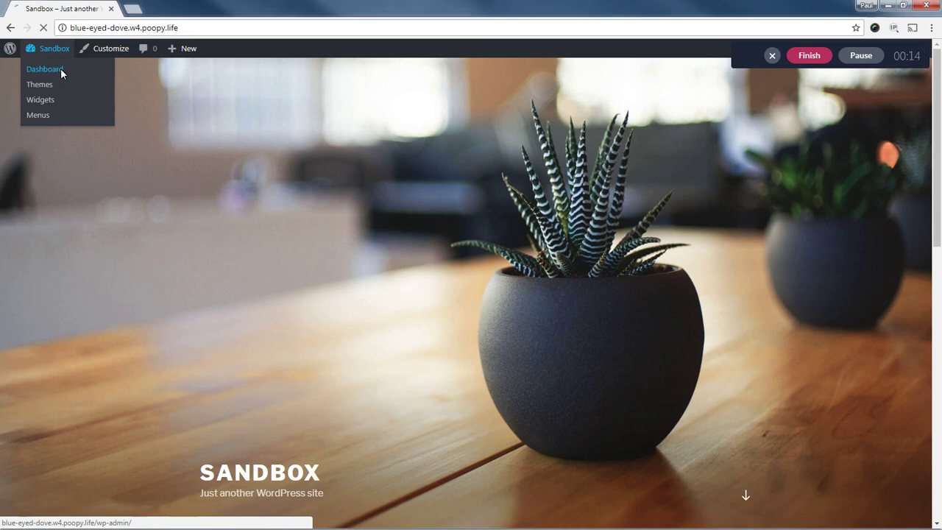
{"action": "left_click", "coordinate": [64, 70]}
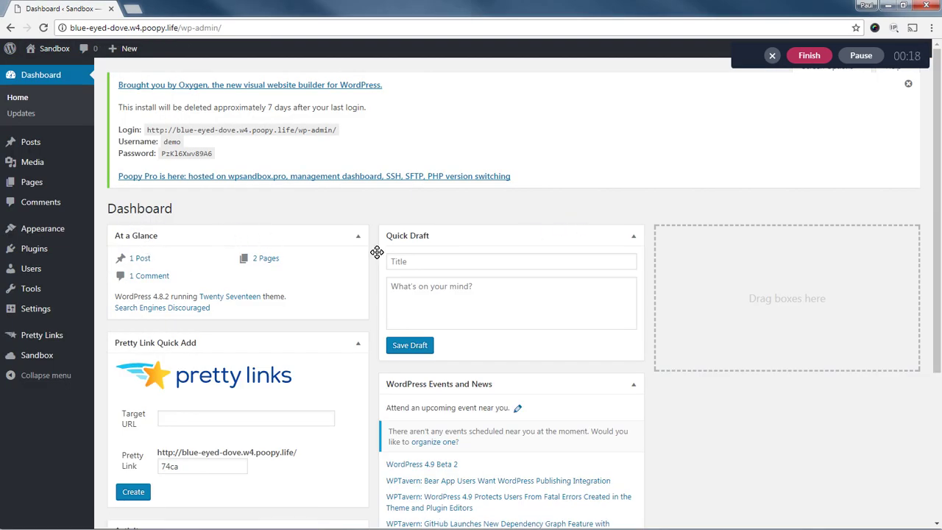
{"action": "mouse_move", "coordinate": [42, 340]}
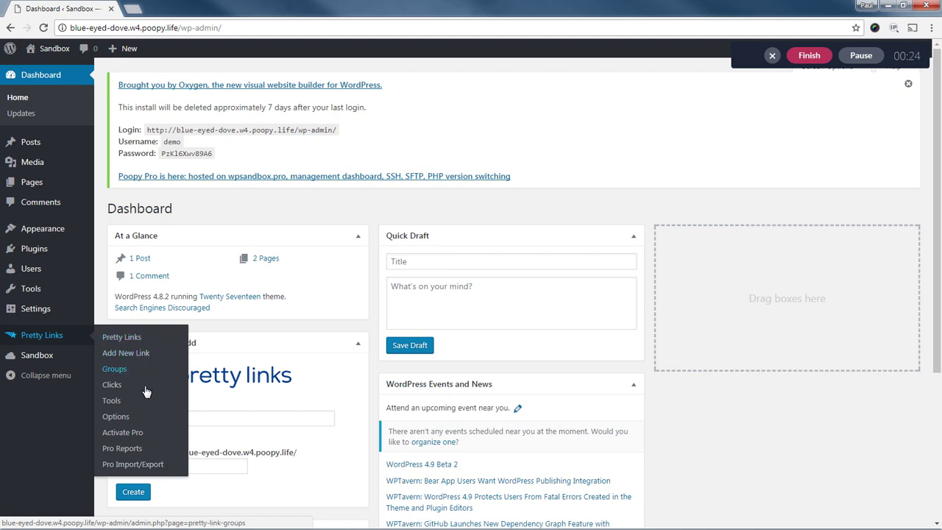
{"action": "left_click", "coordinate": [137, 417]}
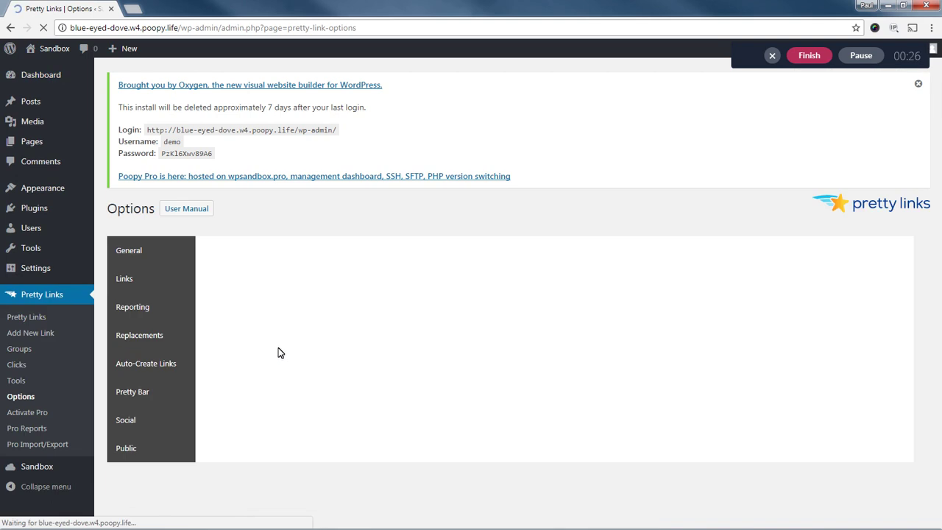
{"action": "left_click", "coordinate": [140, 340]}
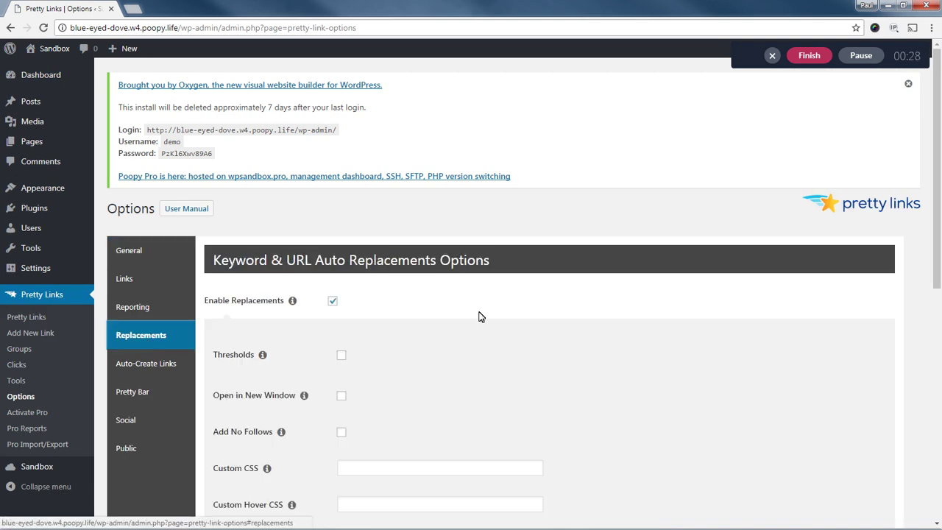
Examine the Link to Disclosures settings in the replacement options, including the disclosure URL, text and position.
{"action": "scroll", "coordinate": [460, 321], "scroll_direction": "down", "scroll_amount": 3}
{"action": "scroll", "coordinate": [455, 324], "scroll_direction": "down", "scroll_amount": 1}
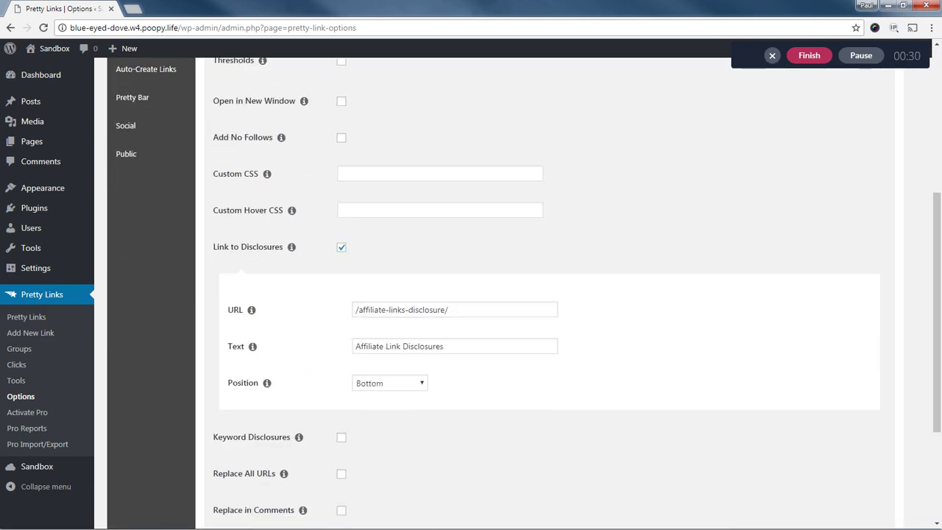
{"action": "left_click_drag", "start_coordinate": [208, 251], "coordinate": [296, 254]}
{"action": "left_click", "coordinate": [210, 256]}
{"action": "scroll", "coordinate": [300, 287], "scroll_direction": "down", "scroll_amount": 1}
{"action": "scroll", "coordinate": [302, 286], "scroll_direction": "down", "scroll_amount": 1}
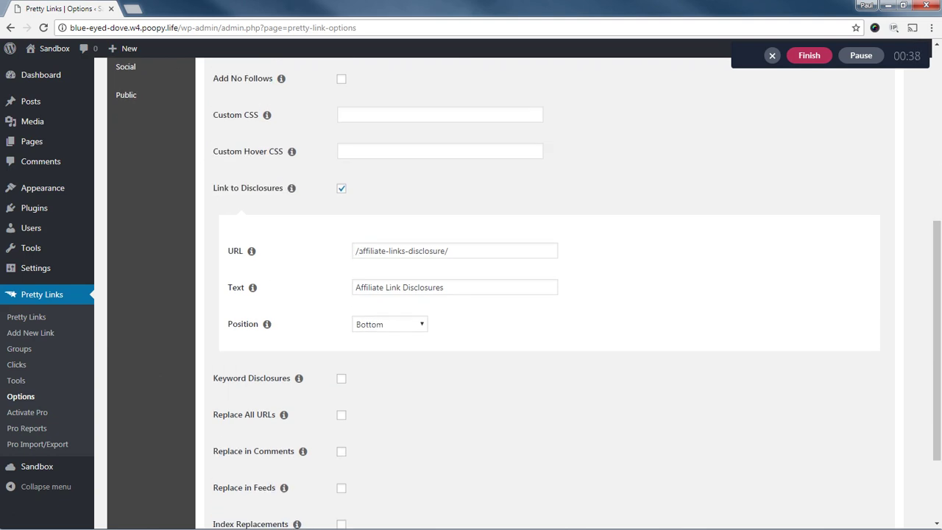
{"action": "left_click_drag", "start_coordinate": [355, 251], "coordinate": [449, 251]}
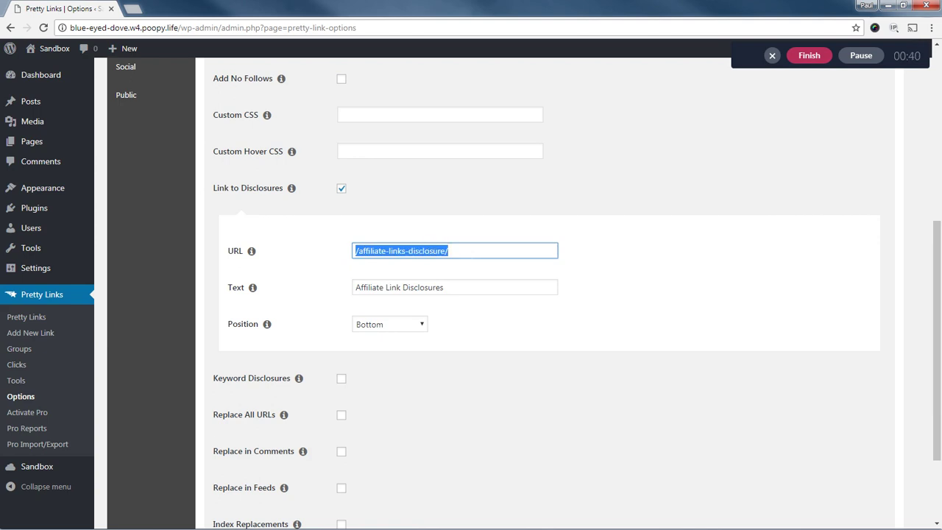
{"action": "left_click", "coordinate": [449, 251]}
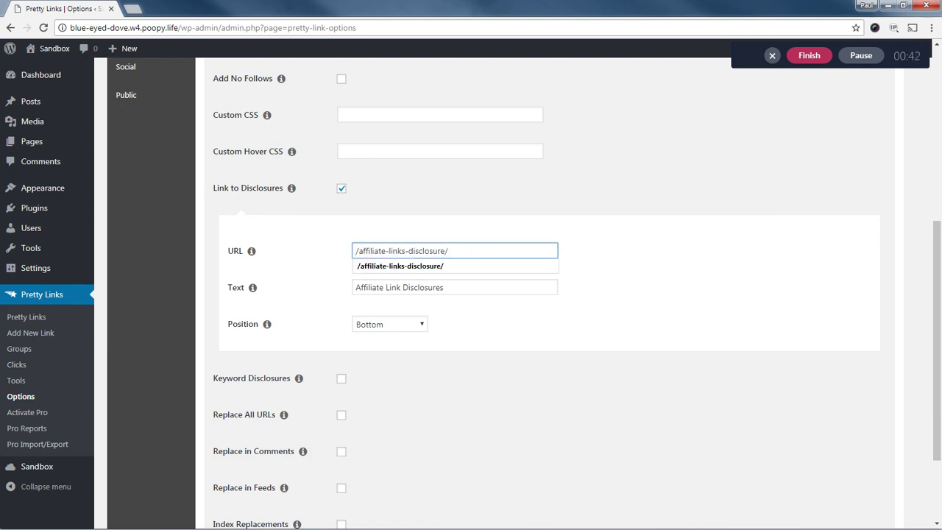
{"action": "left_click", "coordinate": [403, 241]}
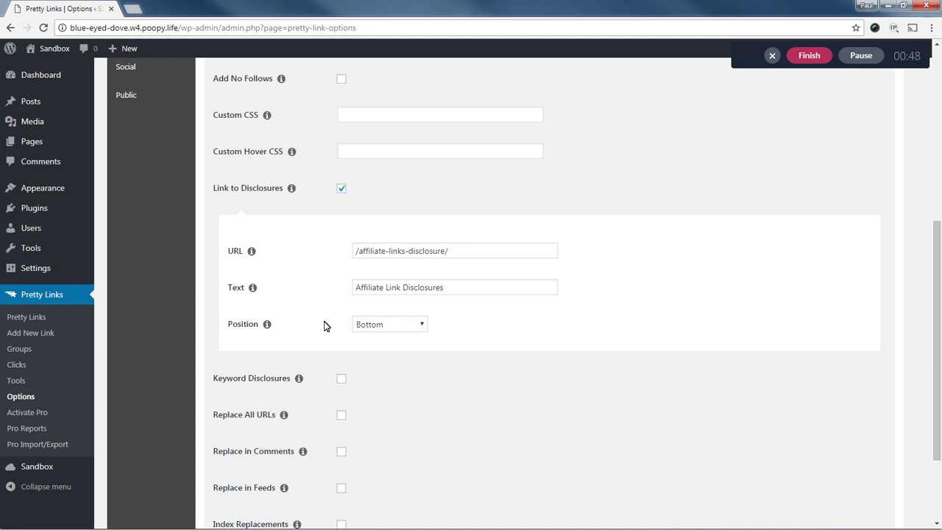
Enable Keyword Disclosures with the disclosure text "(affiliate link)" and save the replacement options.
{"action": "scroll", "coordinate": [318, 313], "scroll_direction": "down", "scroll_amount": 3}
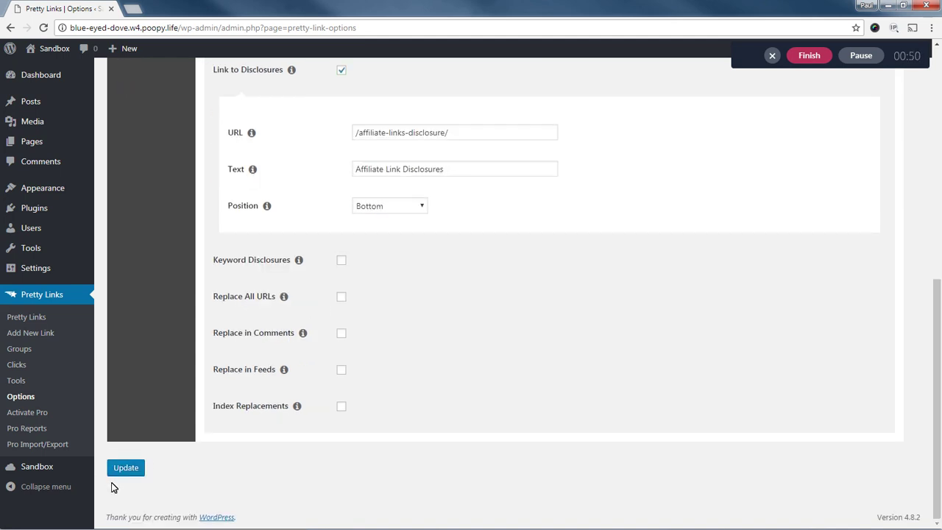
{"action": "left_click", "coordinate": [341, 260]}
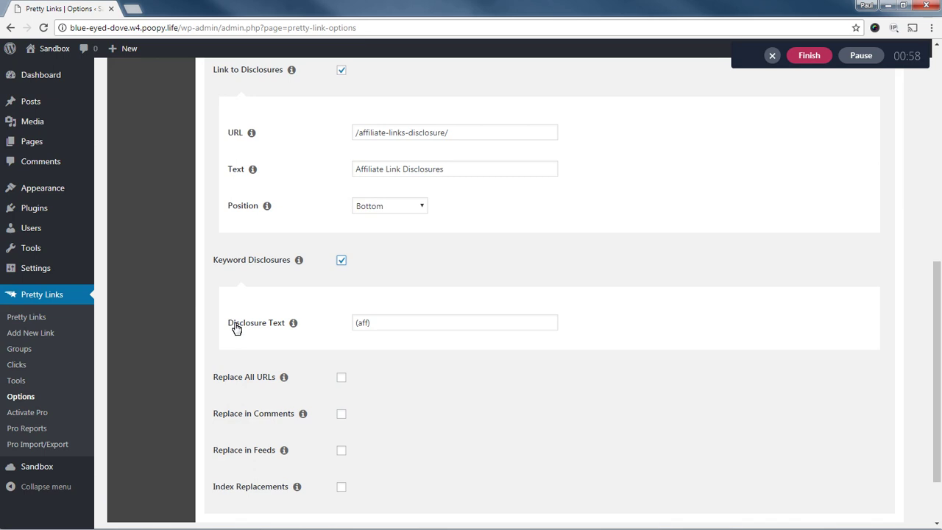
{"action": "left_click_drag", "start_coordinate": [356, 322], "coordinate": [361, 322]}
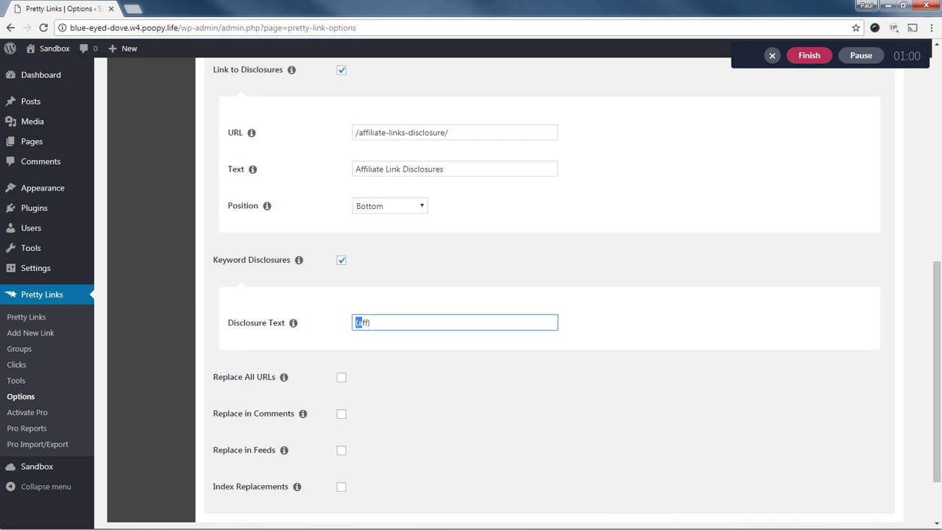
{"action": "left_click", "coordinate": [387, 324]}
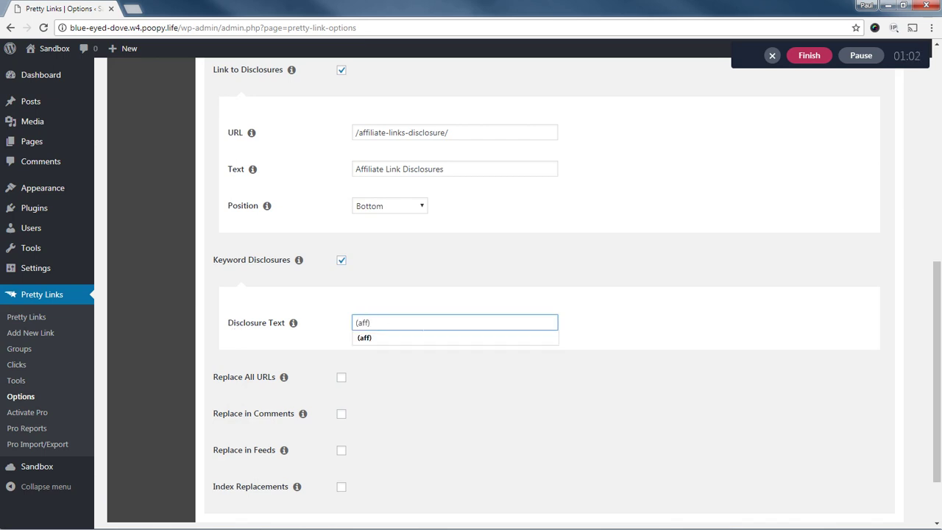
{"action": "type", "text": "iliate link"}
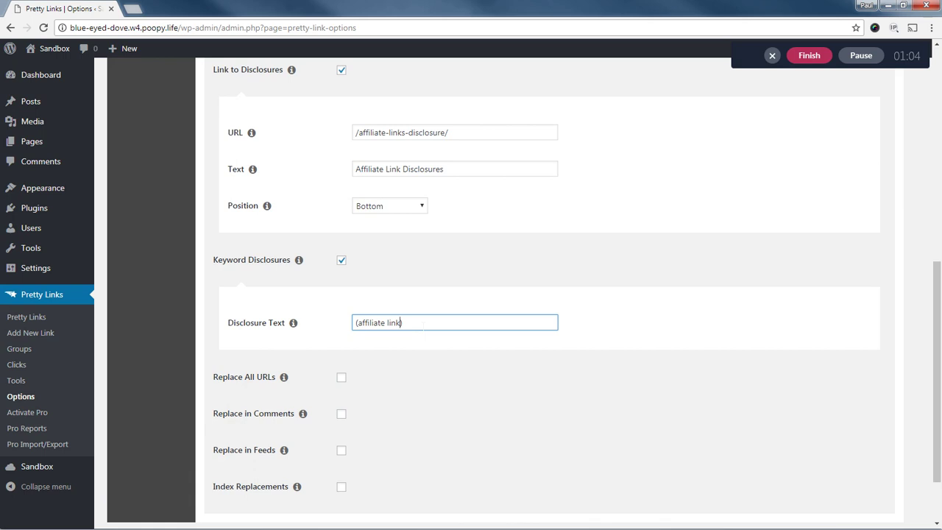
{"action": "type", "text": ")"}
{"action": "left_click", "coordinate": [409, 292]}
{"action": "scroll", "coordinate": [267, 384], "scroll_direction": "down", "scroll_amount": 2}
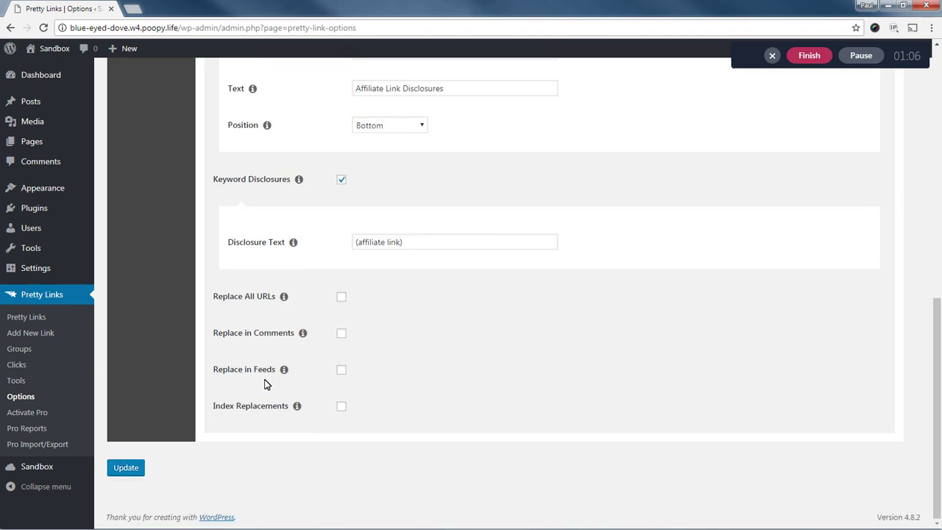
{"action": "left_click", "coordinate": [126, 469]}
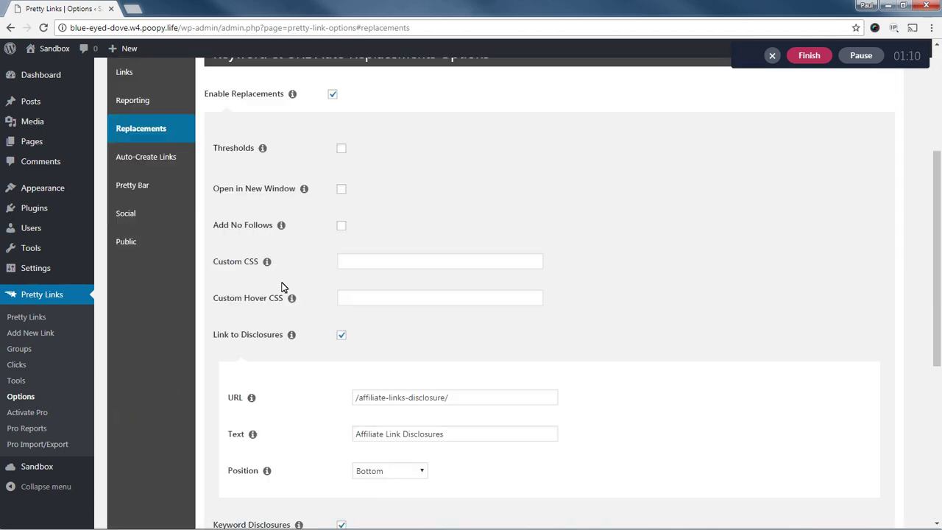
Check the keyword and the target URL of the "Link to WordPress.org" pretty link.
{"action": "left_click", "coordinate": [44, 315]}
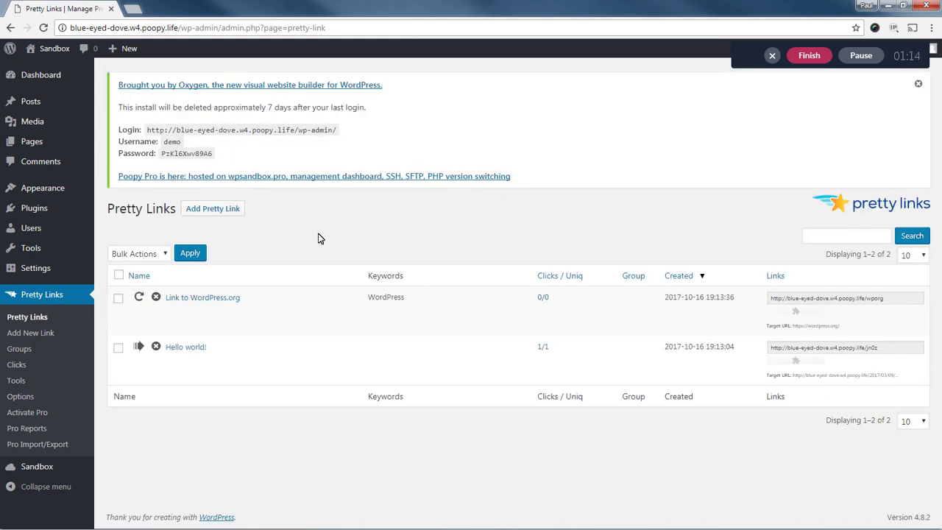
{"action": "mouse_move", "coordinate": [162, 304]}
{"action": "double_click", "coordinate": [370, 298]}
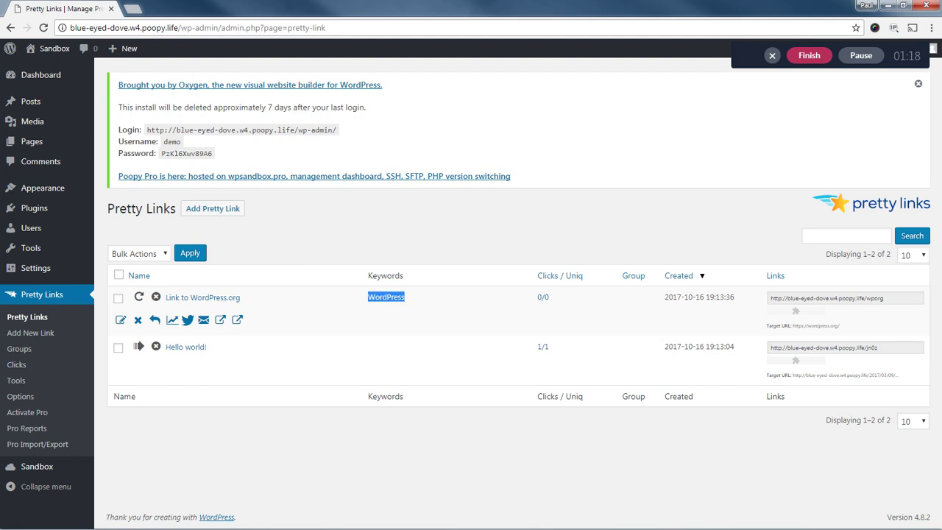
{"action": "left_click", "coordinate": [370, 297]}
{"action": "left_click", "coordinate": [212, 299]}
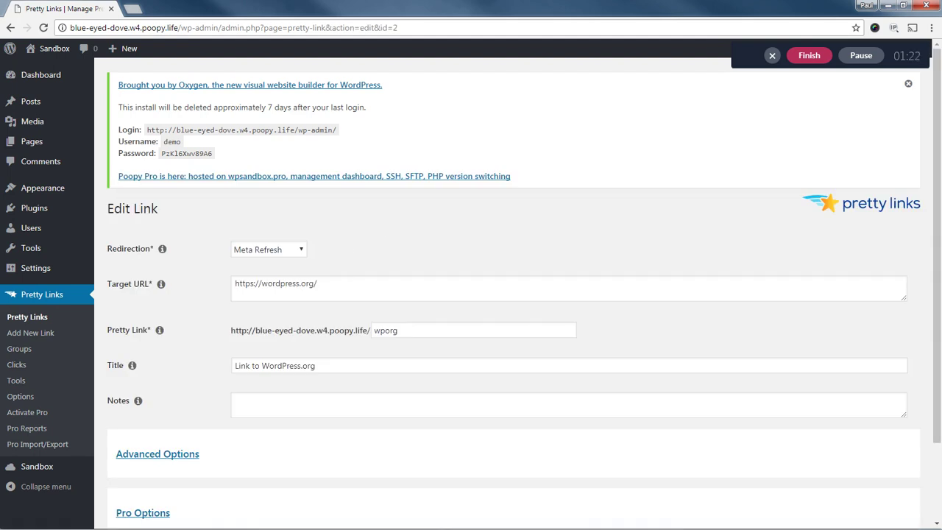
{"action": "left_click_drag", "start_coordinate": [318, 284], "coordinate": [231, 290]}
{"action": "left_click", "coordinate": [401, 250]}
View the published "Hello world!" post on the site from the posts list.
{"action": "left_click", "coordinate": [29, 101]}
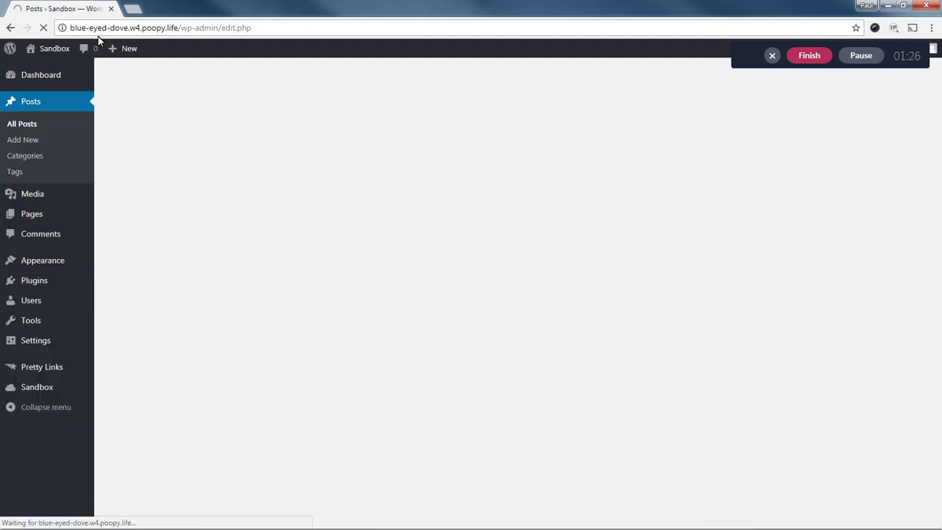
{"action": "mouse_move", "coordinate": [174, 298]}
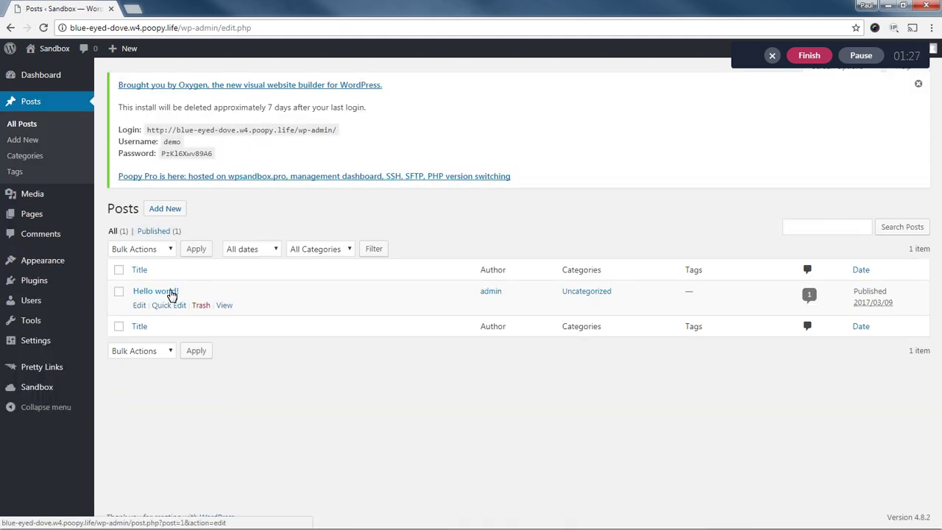
{"action": "left_click", "coordinate": [226, 307]}
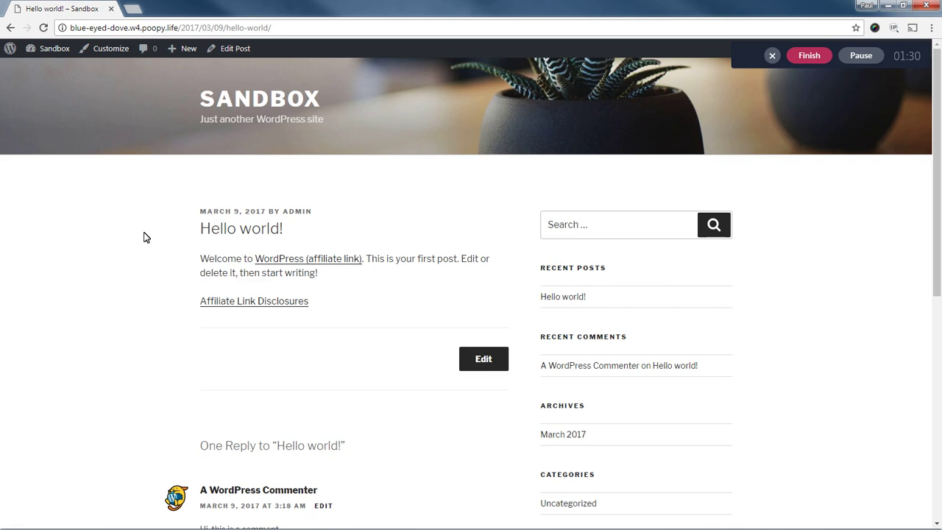
Open the post's Affiliate Link Disclosures page and examine its title and body text.
{"action": "scroll", "coordinate": [128, 237], "scroll_direction": "down", "scroll_amount": 1}
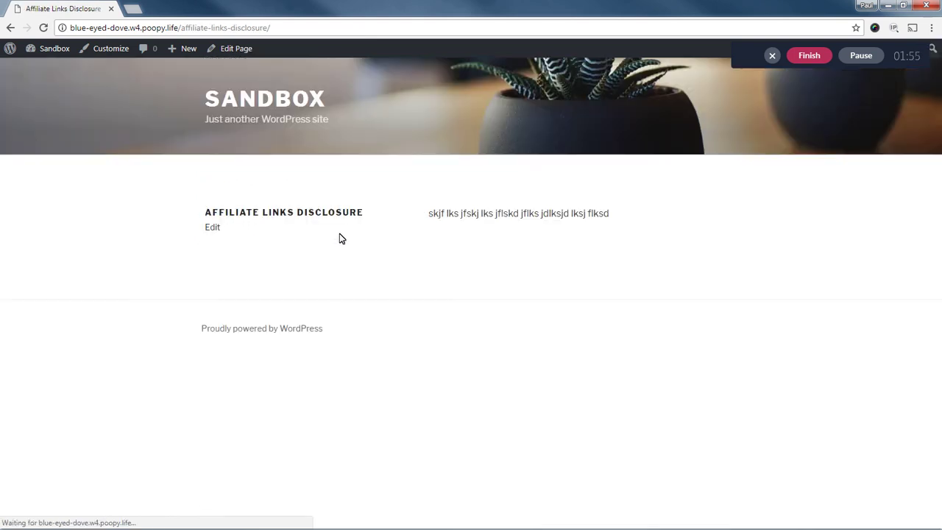
{"action": "left_click_drag", "start_coordinate": [212, 212], "coordinate": [351, 212]}
{"action": "left_click", "coordinate": [351, 212]}
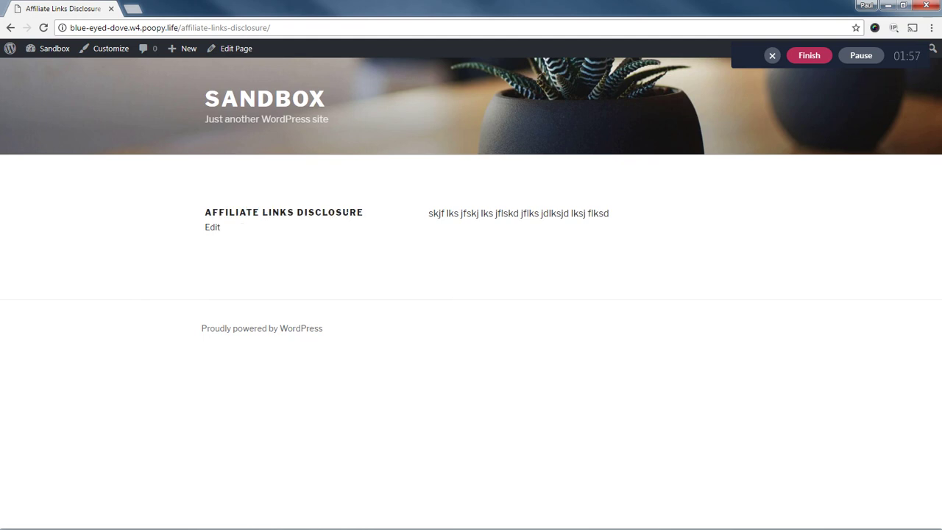
{"action": "left_click_drag", "start_coordinate": [429, 213], "coordinate": [610, 213]}
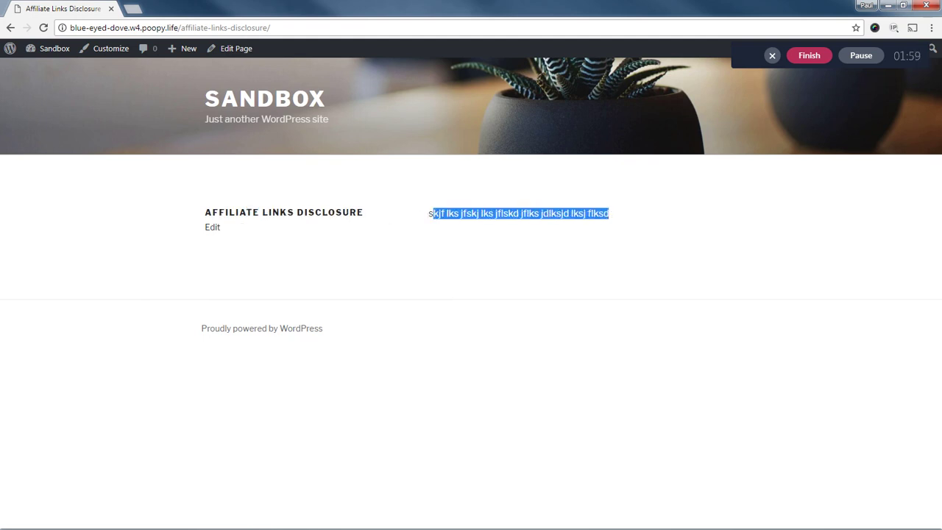
{"action": "left_click", "coordinate": [456, 213]}
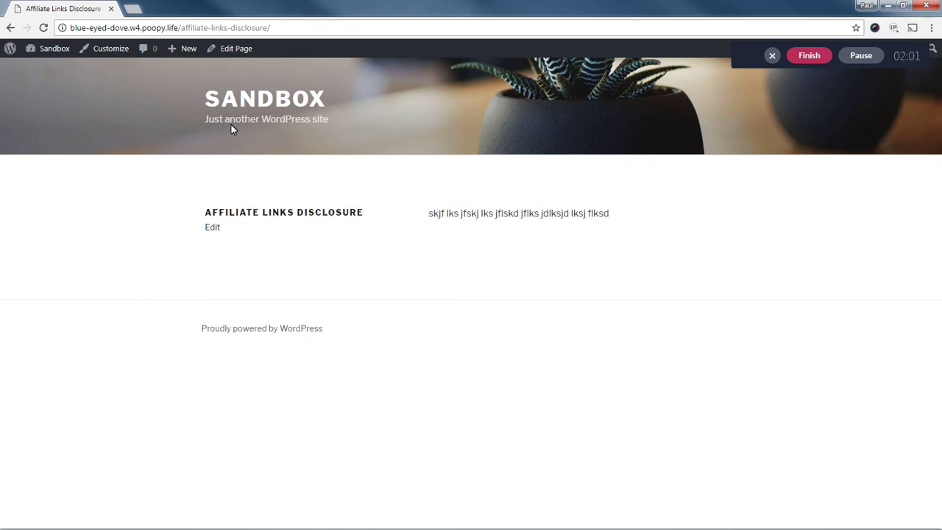
Return to the "Hello world!" post and examine its disclosure link and the WordPress keyword link in the text.
{"action": "left_click", "coordinate": [10, 28]}
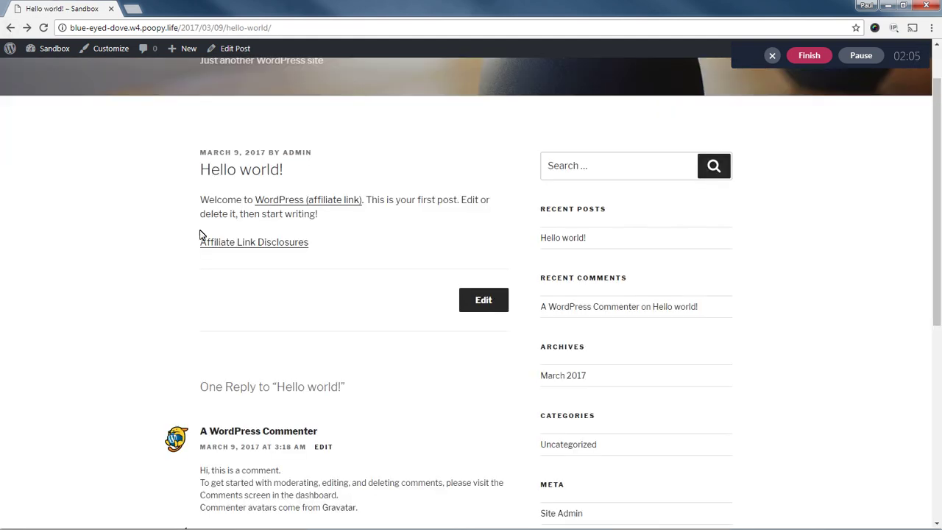
{"action": "left_click_drag", "start_coordinate": [311, 252], "coordinate": [204, 251]}
{"action": "left_click", "coordinate": [338, 243]}
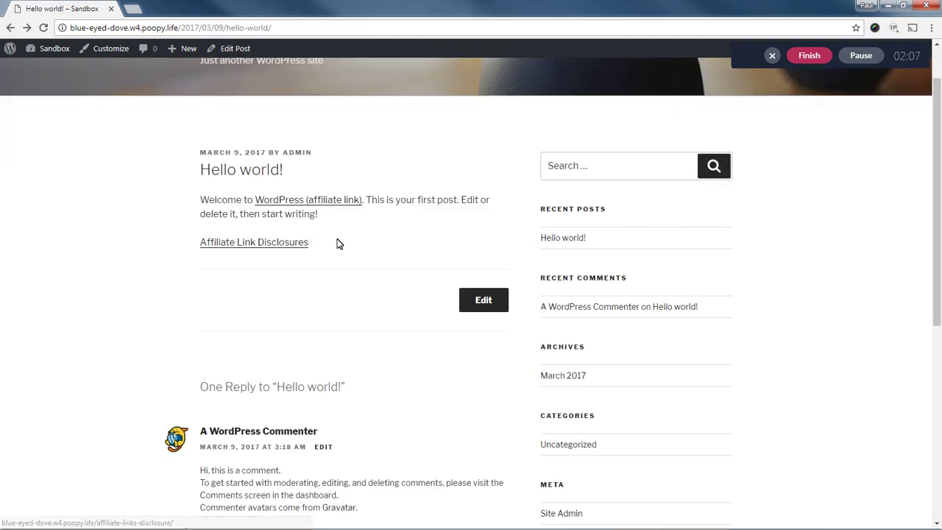
{"action": "mouse_move", "coordinate": [59, 51]}
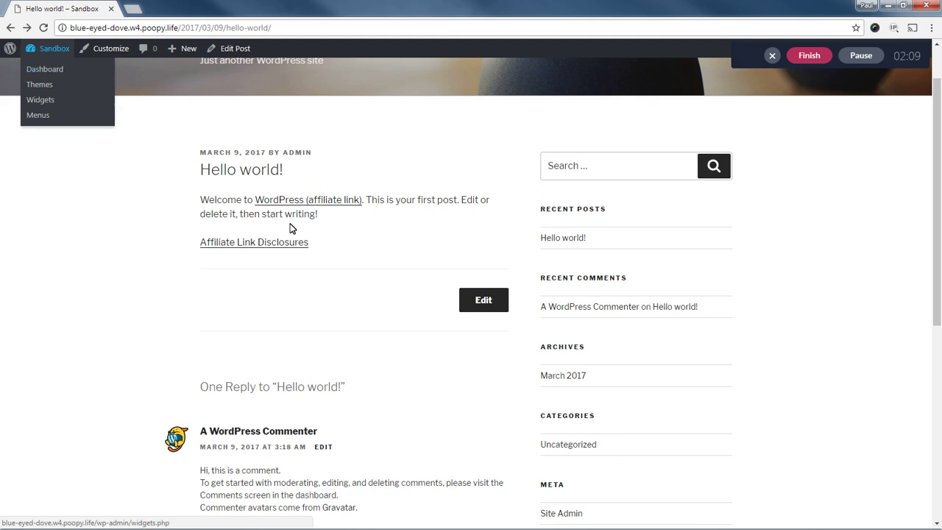
{"action": "left_click_drag", "start_coordinate": [200, 200], "coordinate": [348, 212]}
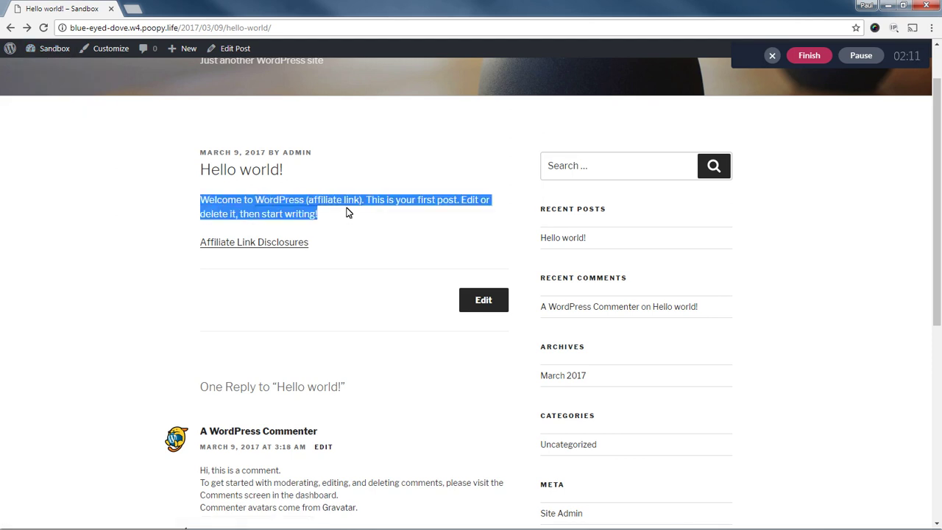
{"action": "left_click", "coordinate": [276, 204]}
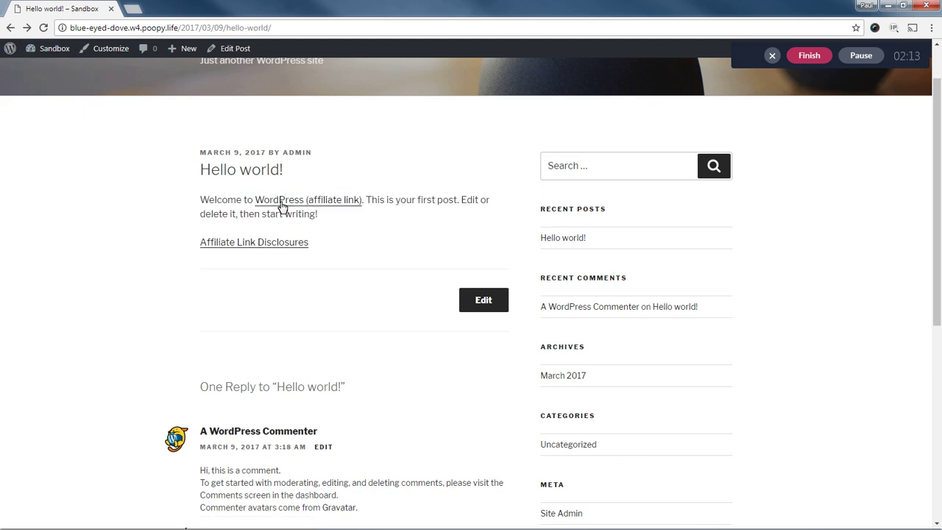
Go back to the site's dashboard and open the list of pretty links.
{"action": "mouse_move", "coordinate": [55, 48]}
{"action": "left_click", "coordinate": [44, 68]}
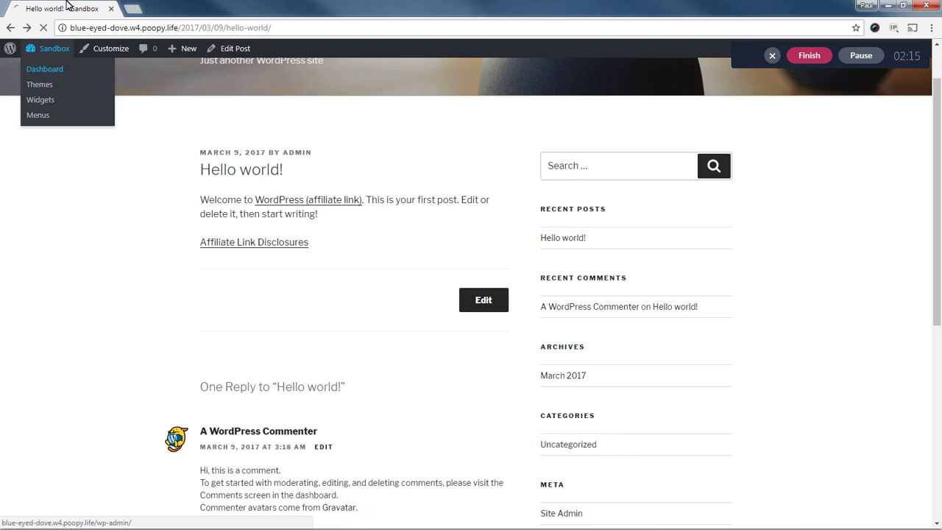
{"action": "mouse_move", "coordinate": [149, 57]}
{"action": "mouse_move", "coordinate": [51, 344]}
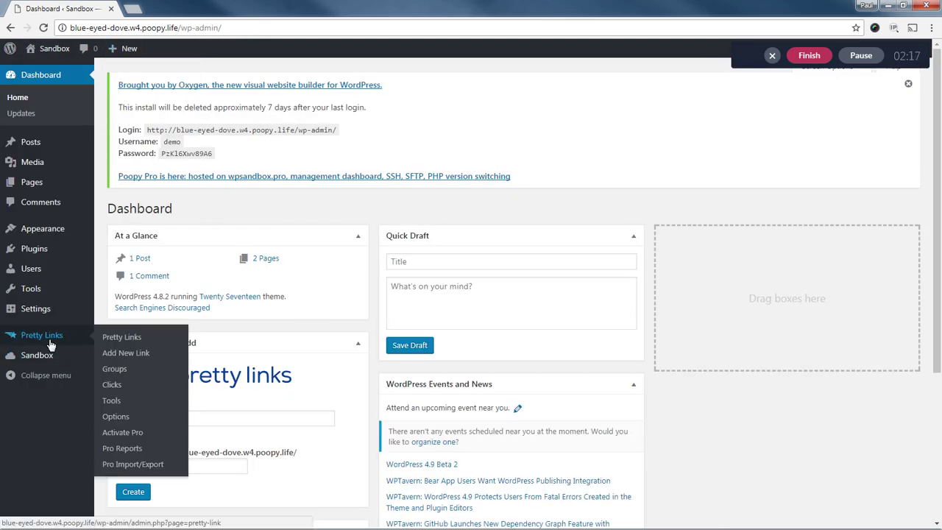
{"action": "left_click", "coordinate": [121, 336]}
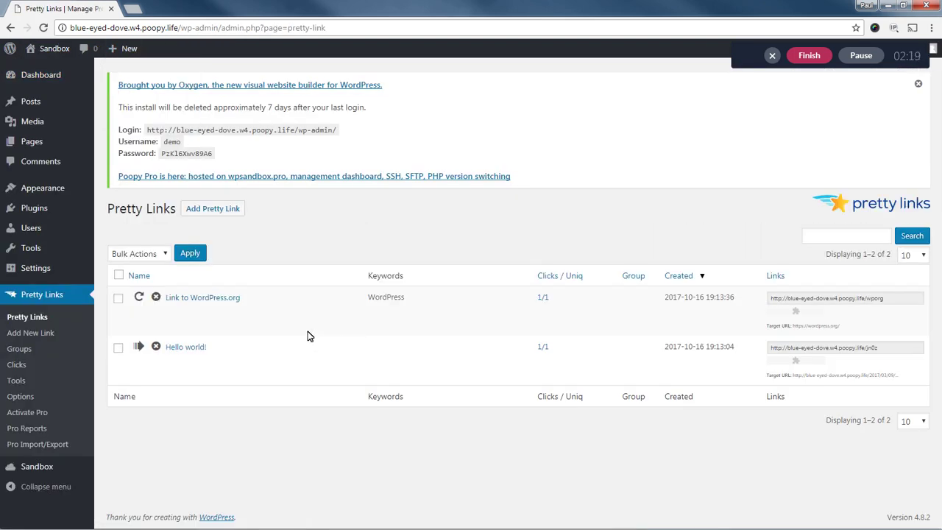
Remove the WordPress keyword from the "Link to WordPress.org" pretty link's Pro Options and update the link.
{"action": "left_click", "coordinate": [214, 297]}
{"action": "scroll", "coordinate": [400, 319], "scroll_direction": "down", "scroll_amount": 1}
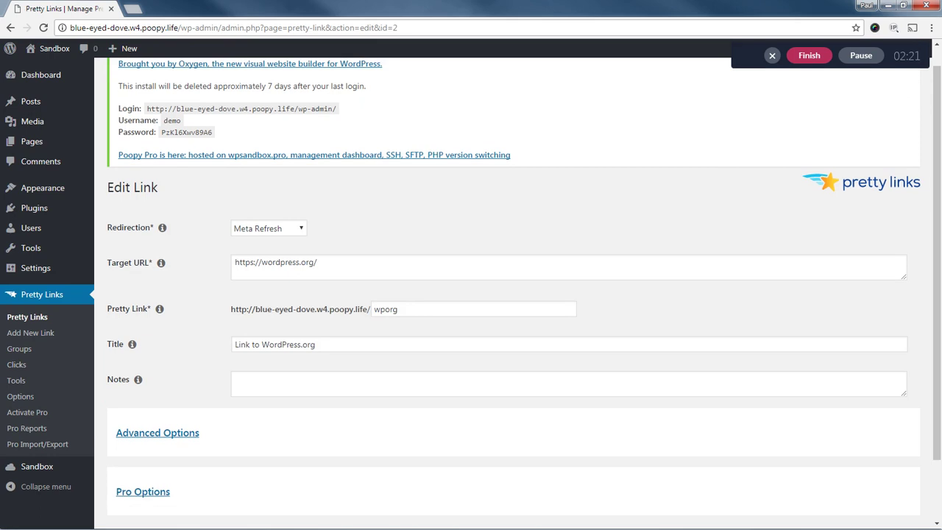
{"action": "left_click", "coordinate": [180, 398]}
{"action": "scroll", "coordinate": [345, 432], "scroll_direction": "down", "scroll_amount": 4}
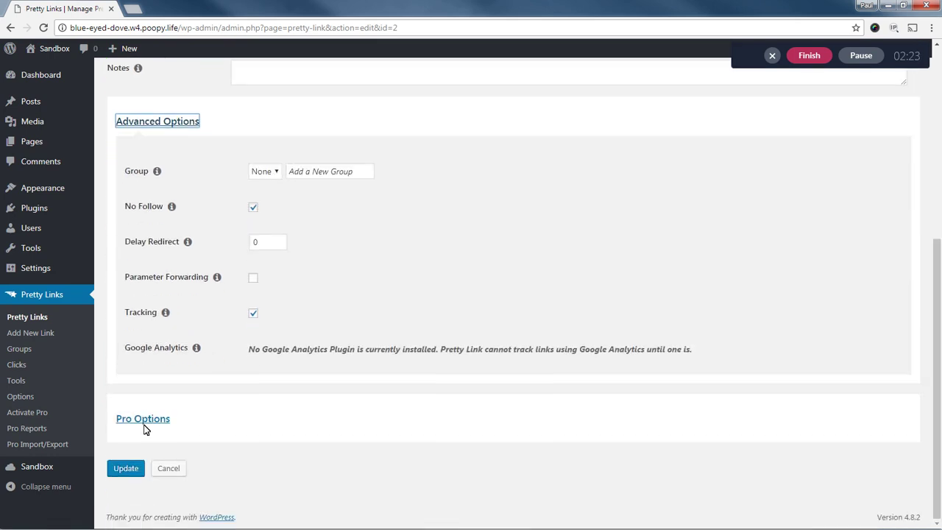
{"action": "left_click", "coordinate": [144, 421]}
{"action": "scroll", "coordinate": [452, 431], "scroll_direction": "down", "scroll_amount": 3}
{"action": "left_click", "coordinate": [168, 335]}
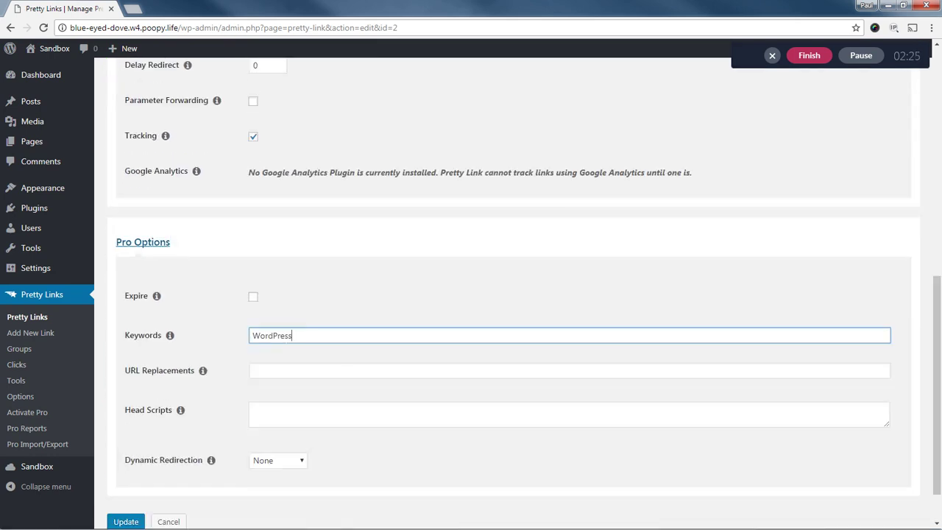
{"action": "key", "text": "BackSpace"}
{"action": "left_click", "coordinate": [126, 522]}
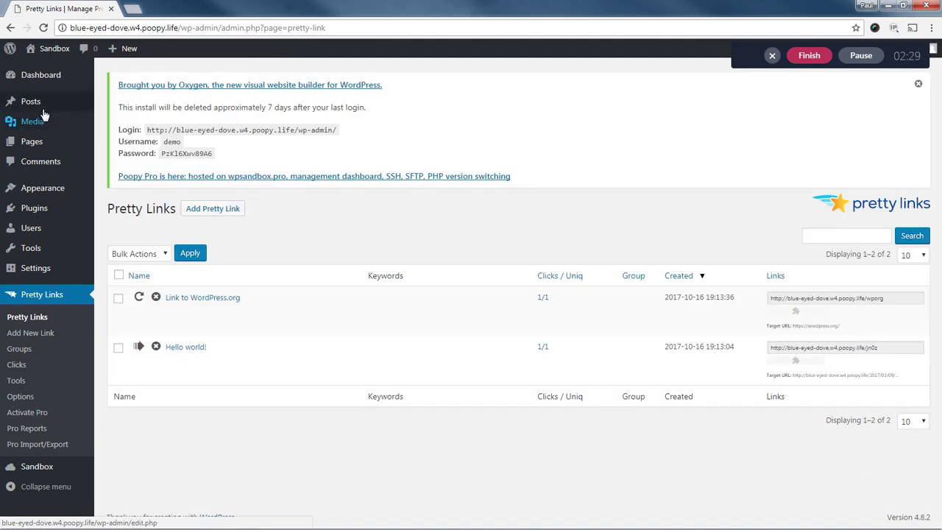
View the published "Hello world!" post from the posts list and examine its text for keyword and disclosure links.
{"action": "mouse_move", "coordinate": [31, 101]}
{"action": "left_click", "coordinate": [118, 104]}
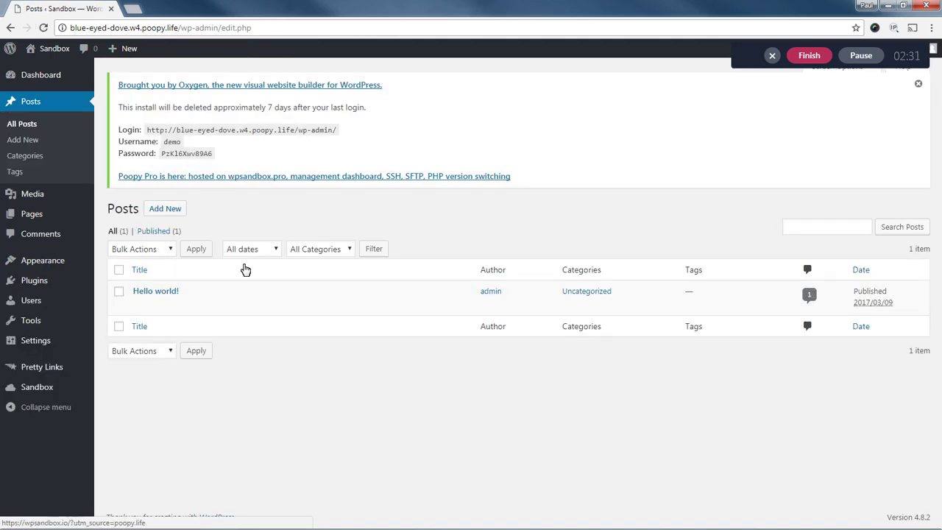
{"action": "left_click", "coordinate": [224, 305]}
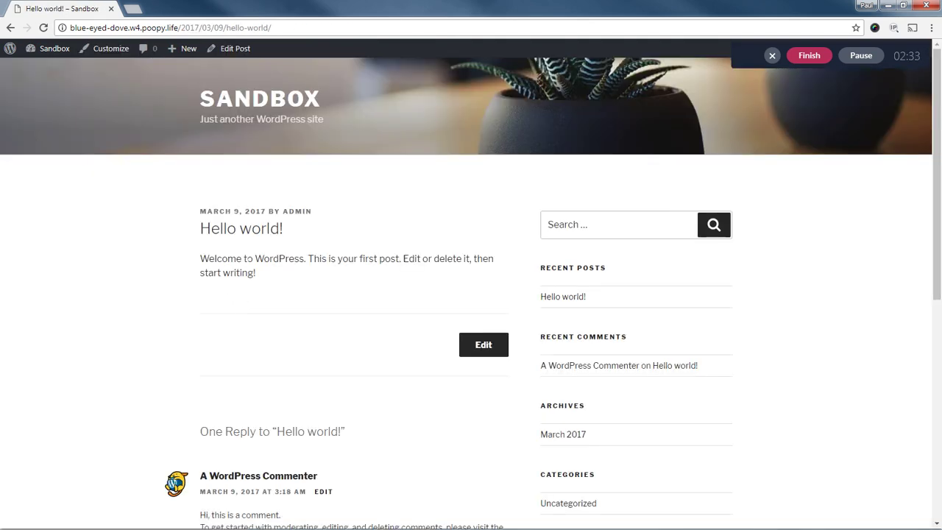
{"action": "left_click_drag", "start_coordinate": [184, 253], "coordinate": [331, 317]}
{"action": "left_click", "coordinate": [332, 318]}
{"action": "left_click_drag", "start_coordinate": [200, 262], "coordinate": [299, 284]}
{"action": "left_click", "coordinate": [298, 284]}
Return to the site's dashboard and open the "Link to WordPress.org" pretty link for editing.
{"action": "mouse_move", "coordinate": [44, 47]}
{"action": "left_click", "coordinate": [46, 68]}
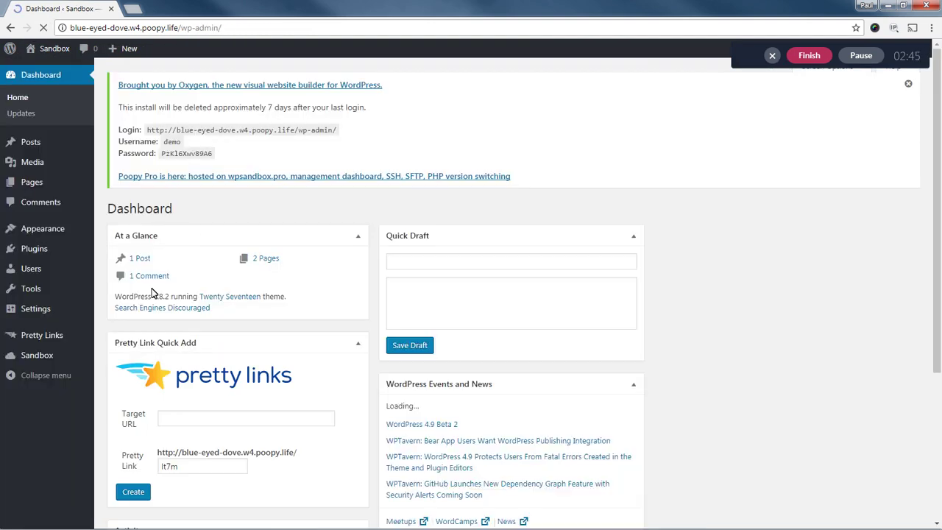
{"action": "mouse_move", "coordinate": [62, 341]}
{"action": "left_click", "coordinate": [116, 337]}
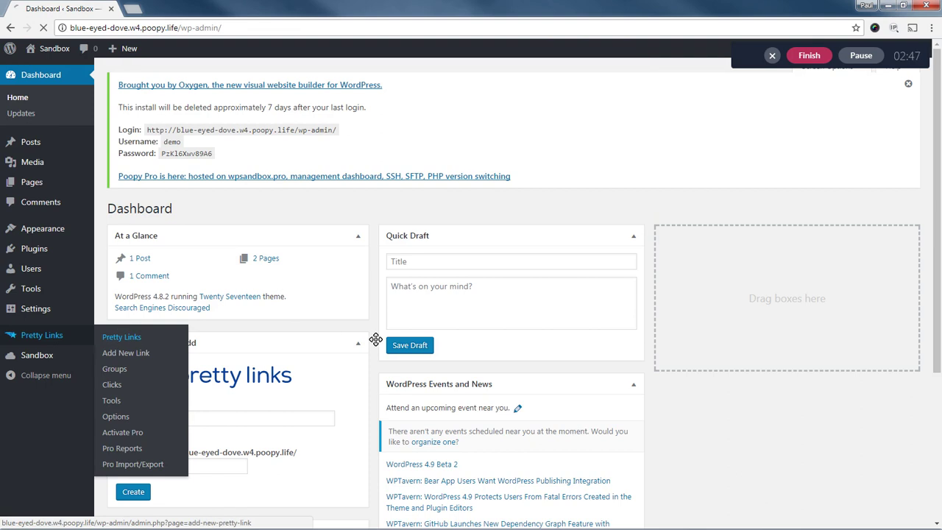
{"action": "left_click", "coordinate": [217, 302]}
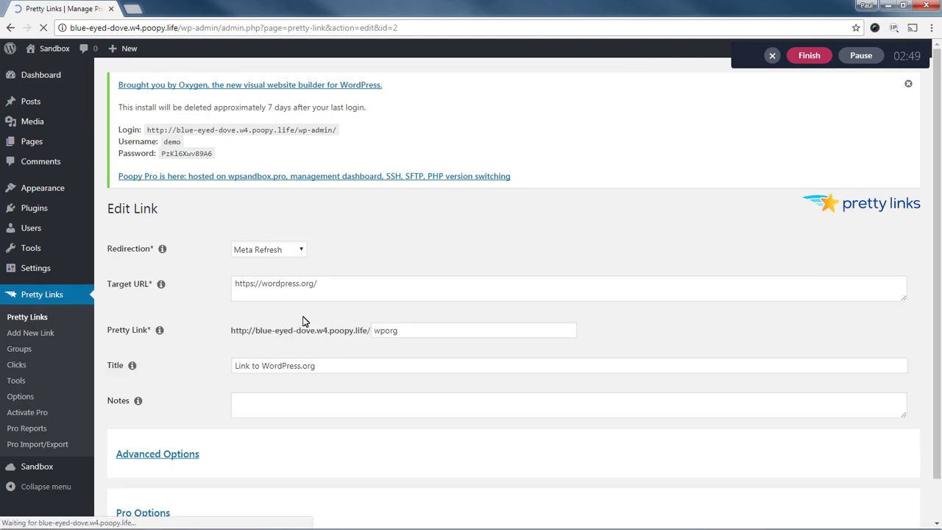
Set the pretty link's keyword to WordPress in its Pro Options and update the link.
{"action": "scroll", "coordinate": [177, 450], "scroll_direction": "down", "scroll_amount": 1}
{"action": "left_click", "coordinate": [167, 426]}
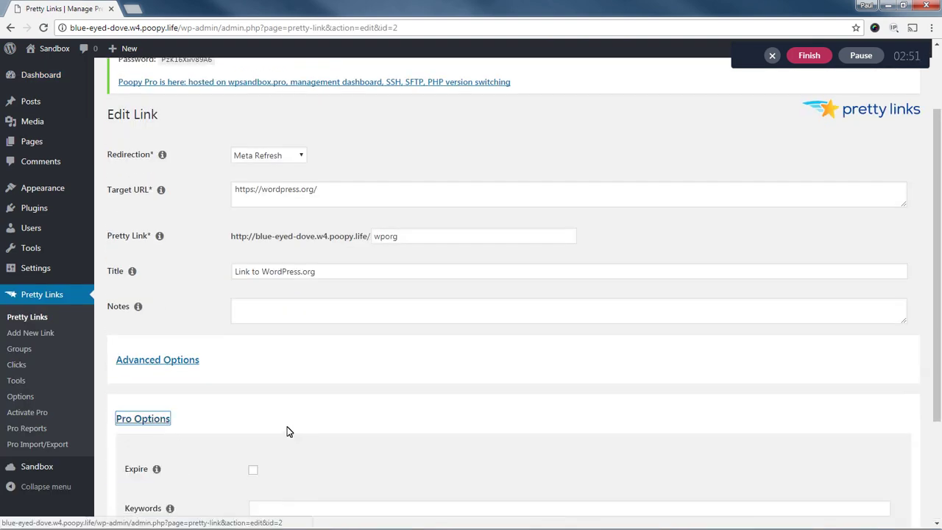
{"action": "scroll", "coordinate": [306, 435], "scroll_direction": "down", "scroll_amount": 2}
{"action": "left_click", "coordinate": [287, 336]}
{"action": "type", "text": "Wor"}
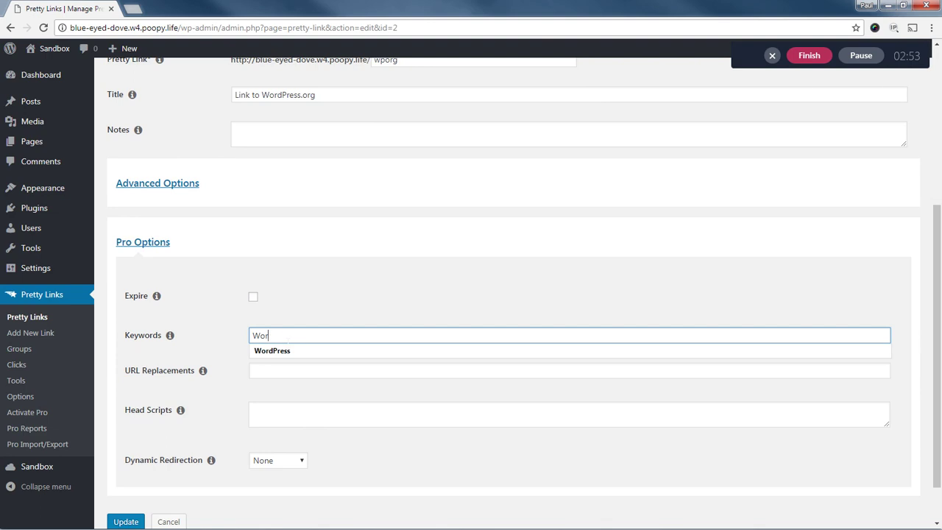
{"action": "type", "text": "dPress"}
{"action": "scroll", "coordinate": [258, 405], "scroll_direction": "down", "scroll_amount": 1}
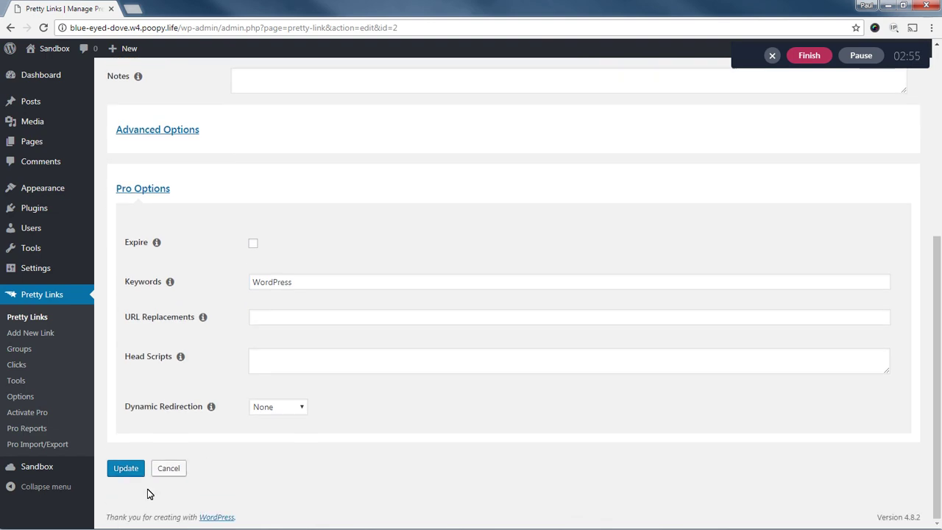
{"action": "left_click", "coordinate": [126, 521]}
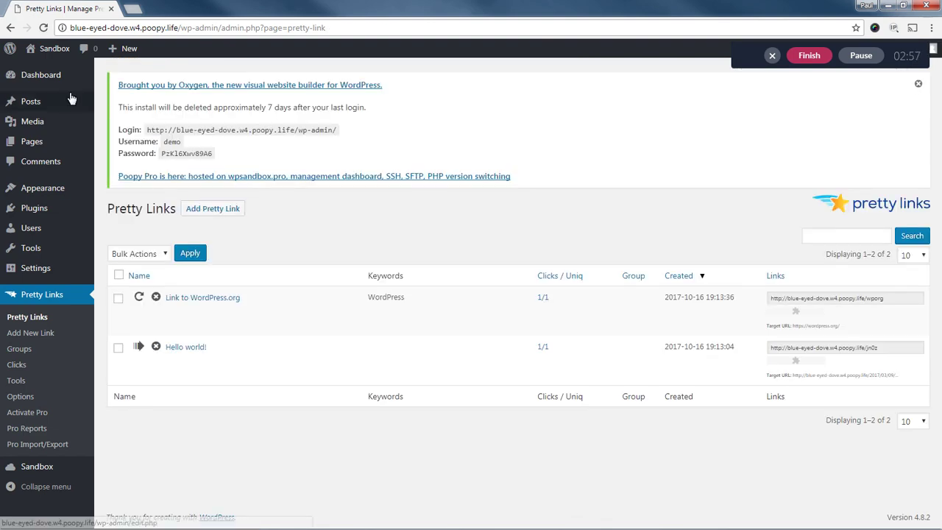
View the published "Hello world!" post again and examine its WordPress keyword link and Affiliate Link Disclosures link.
{"action": "mouse_move", "coordinate": [51, 105]}
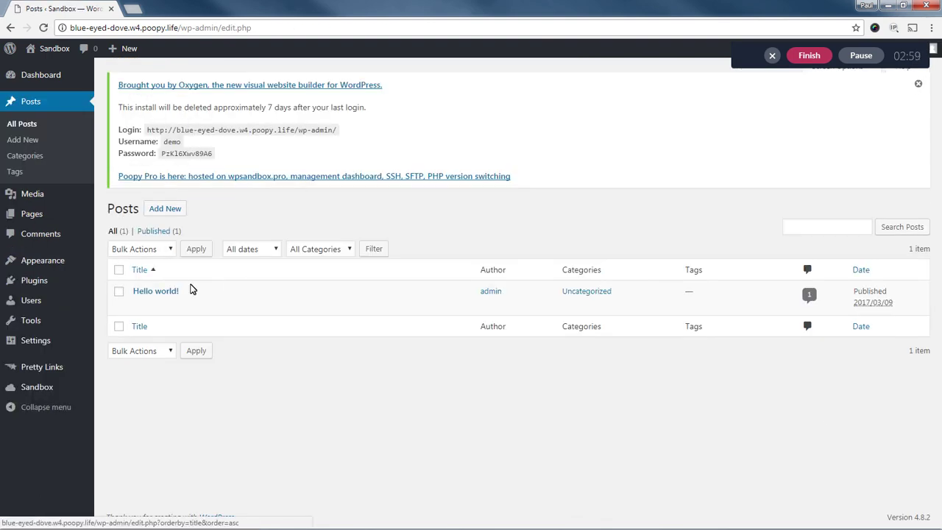
{"action": "left_click", "coordinate": [225, 306]}
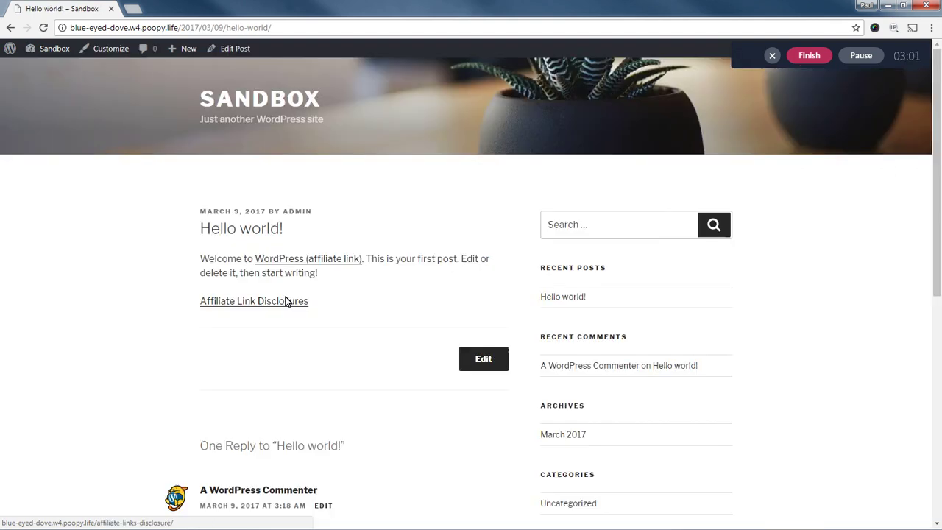
{"action": "scroll", "coordinate": [139, 267], "scroll_direction": "down", "scroll_amount": 1}
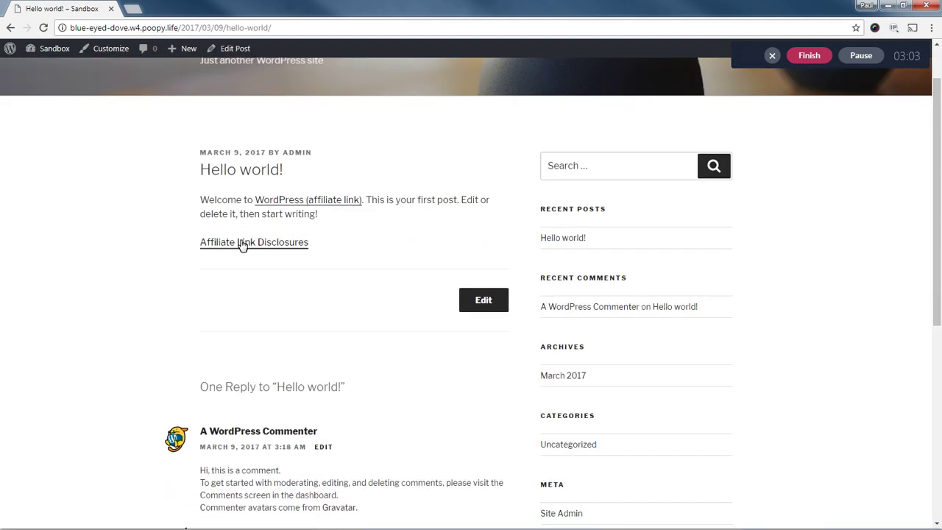
{"action": "left_click_drag", "start_coordinate": [345, 241], "coordinate": [155, 204]}
{"action": "left_click", "coordinate": [154, 204]}
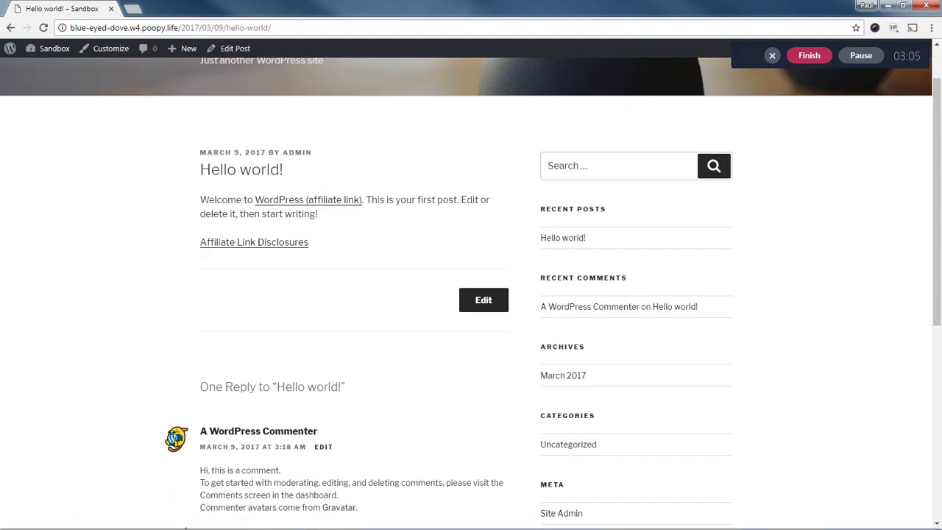